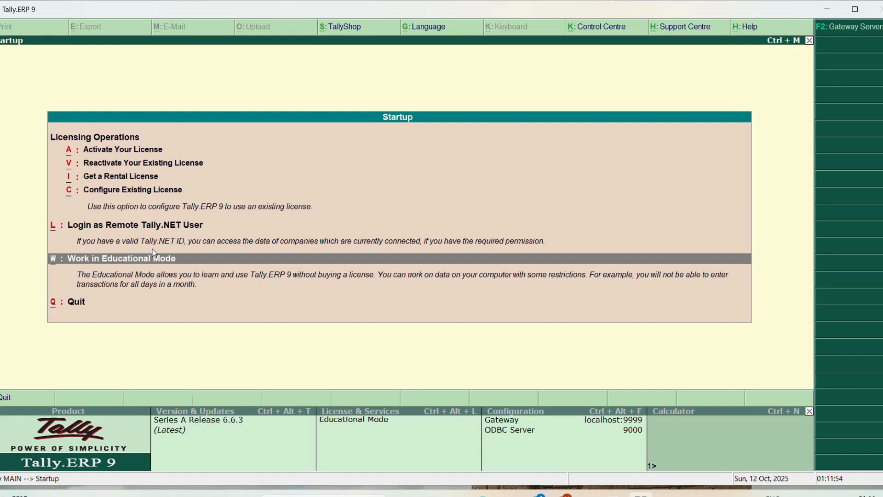
Start working in Educational Mode and open the creation form for a single ledger under Accounts Info.
left_click(155, 253)
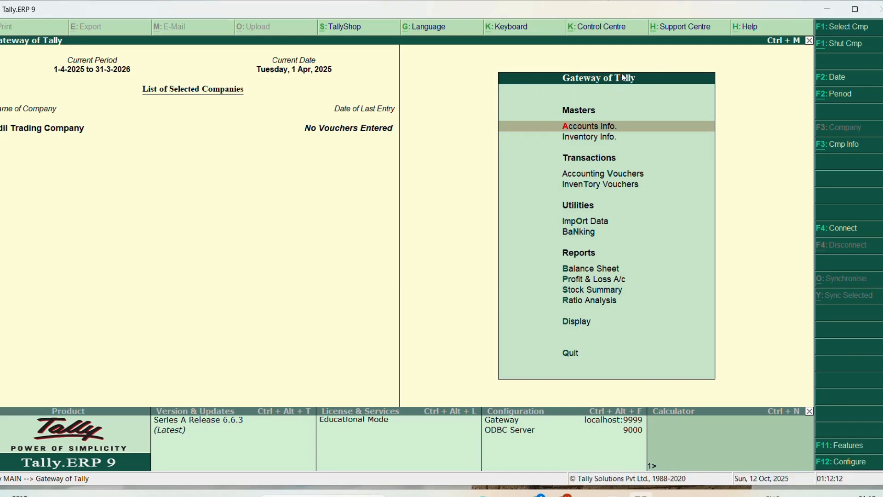
key("Return")
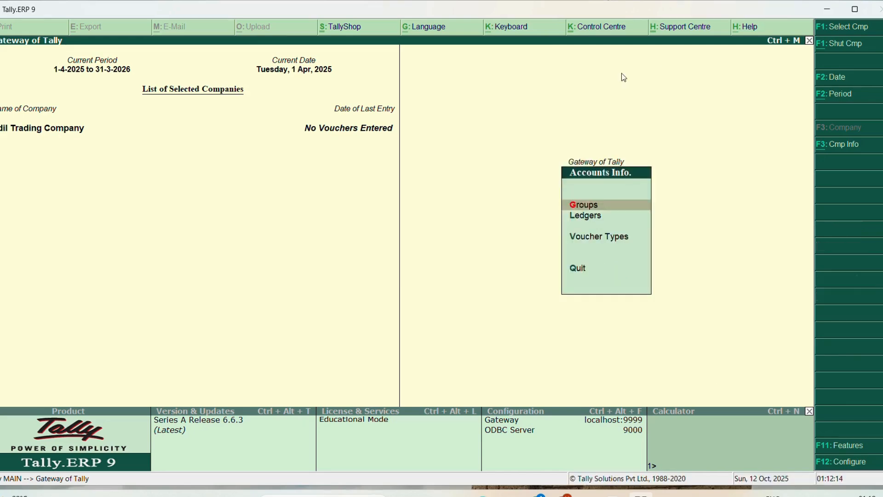
key("Down")
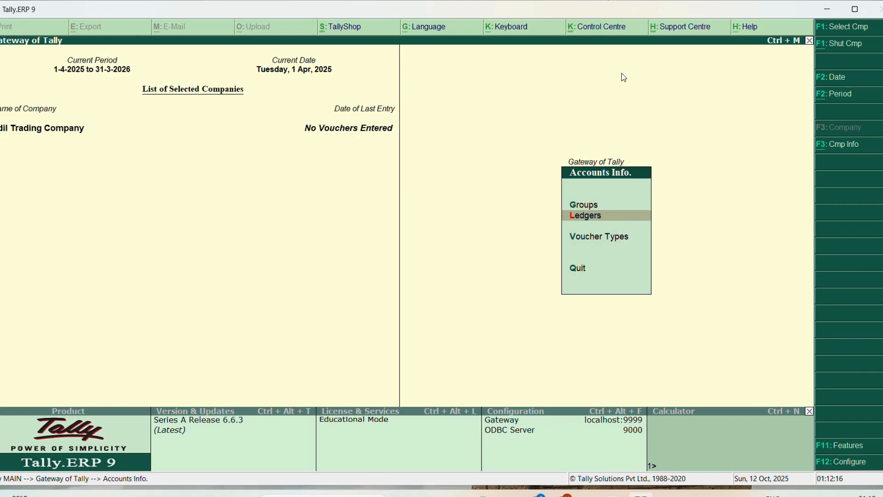
key("Return")
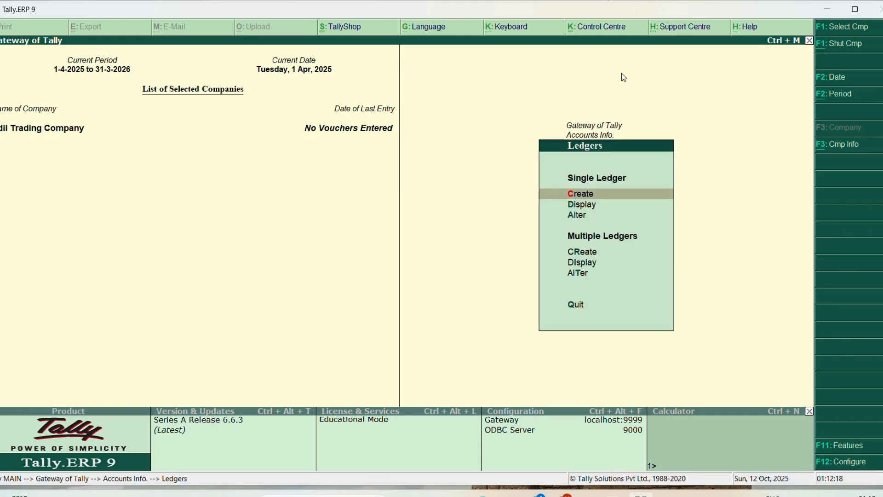
key("Return")
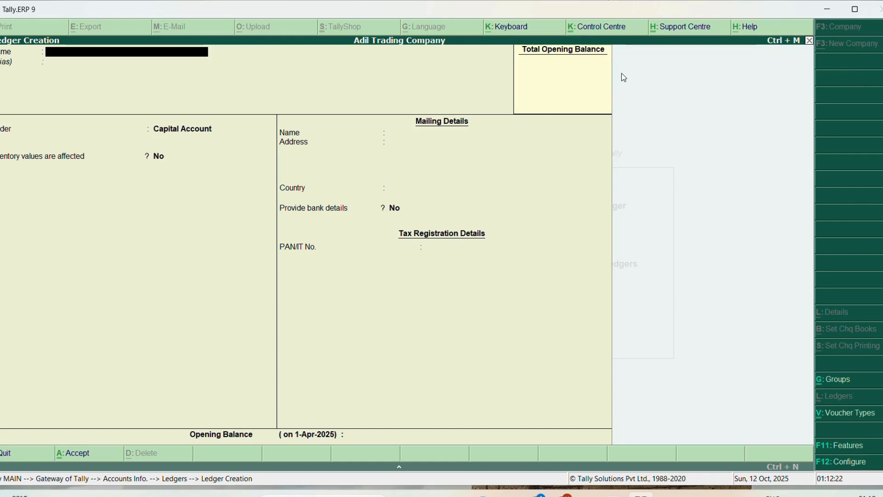
Name the new ledger Hdfc Bank followed by the masked account number, leaving the alias empty.
type("Ha")
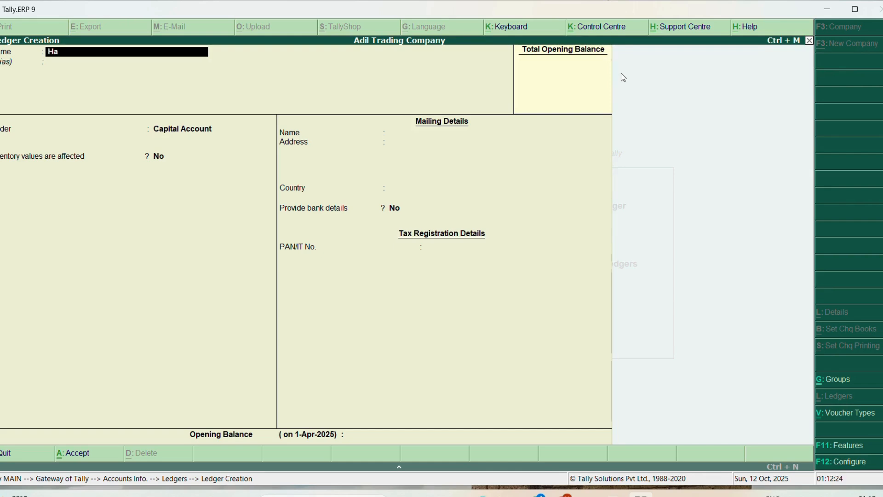
type("sif")
key("BackSpace")
key("BackSpace")
key("BackSpace")
key("BackSpace")
type("dfc")
type(" Bank")
type("600")
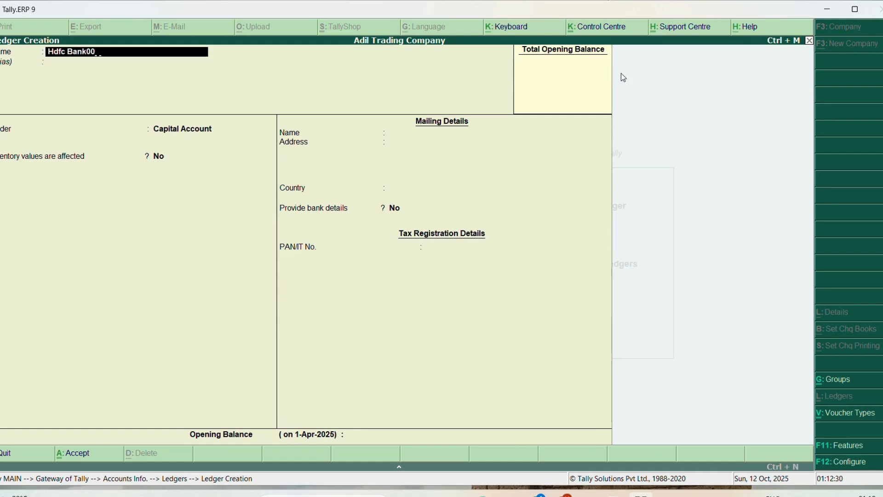
key("BackSpace")
key("BackSpace")
key("BackSpace")
type("**************123")
key("Return")
key("Return")
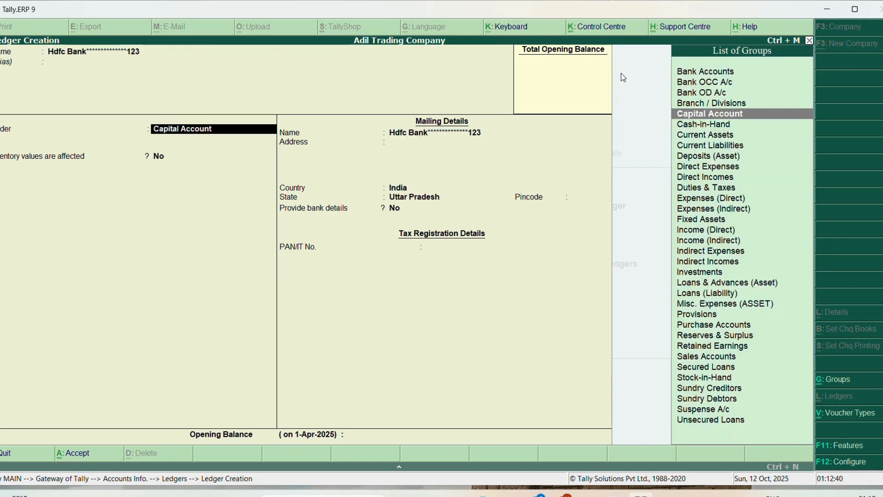
Place the ledger under the Bank Accounts group and enter the bank account number.
type("Bank")
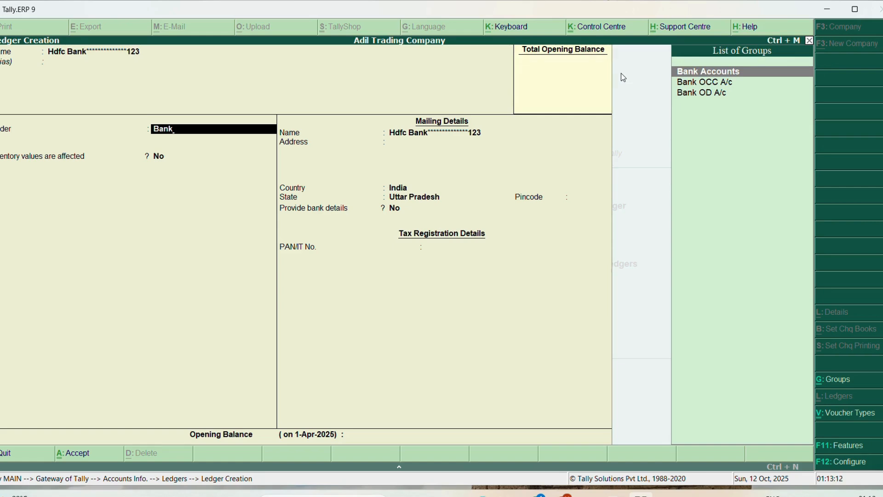
key("Return")
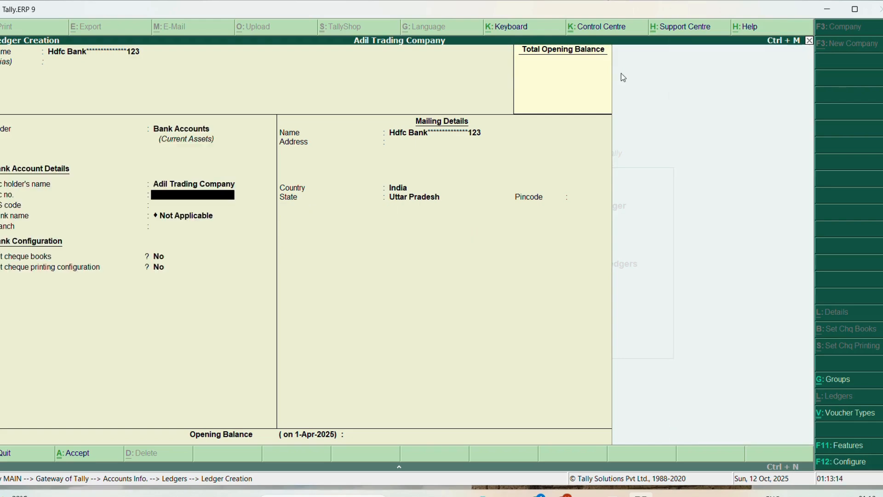
key("Return")
key("Return")
key("Return")
key("BackSpace")
key("BackSpace")
key("BackSpace")
key("BackSpace")
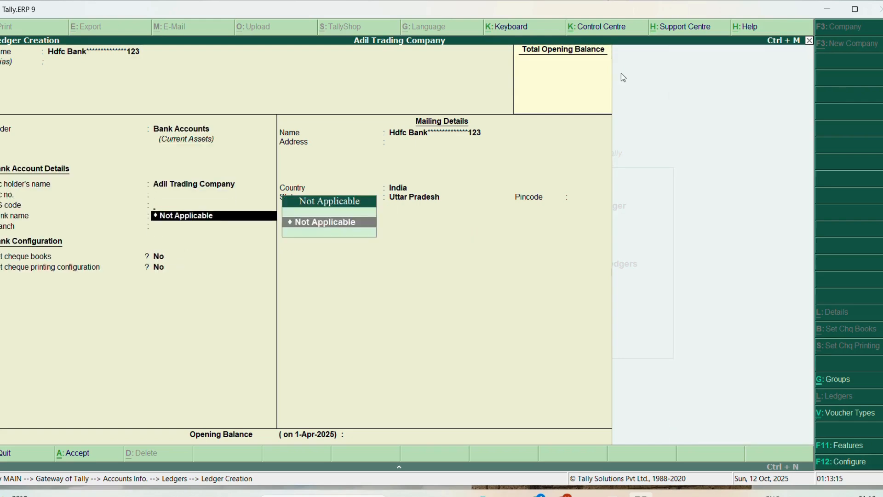
type("12345123")
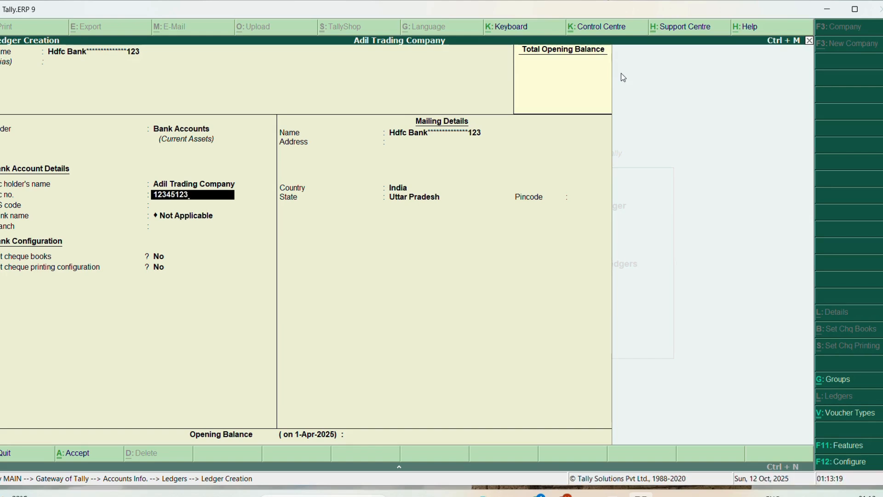
key("Return")
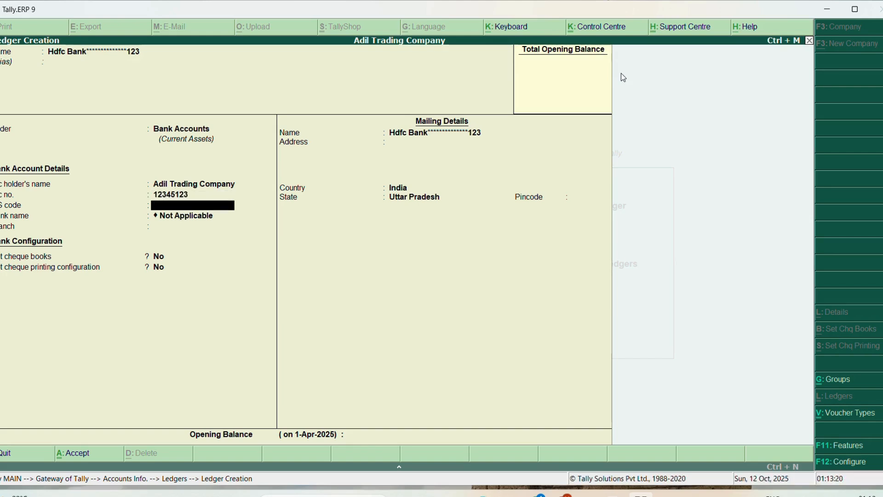
Enter the IFS code HDFC00005 and the branch Lucknow, keeping cheque books and cheque printing configuration at No.
type("HDFC00005")
key("Return")
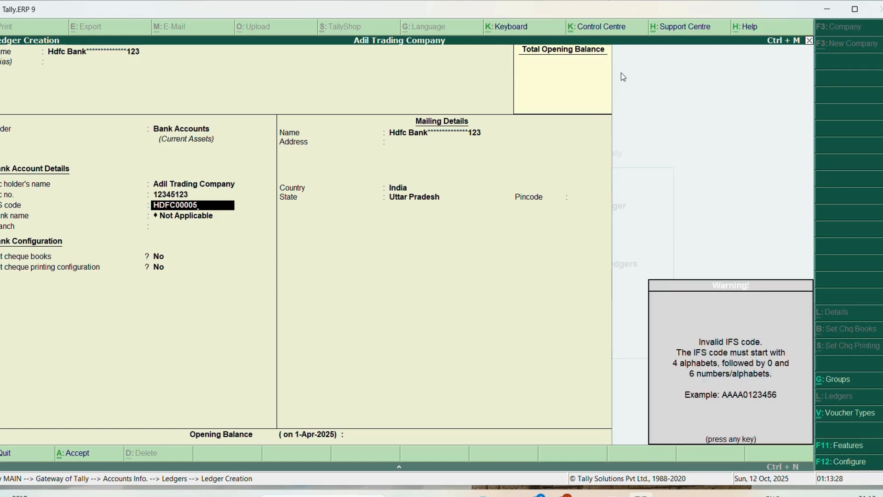
key("Return")
type("L")
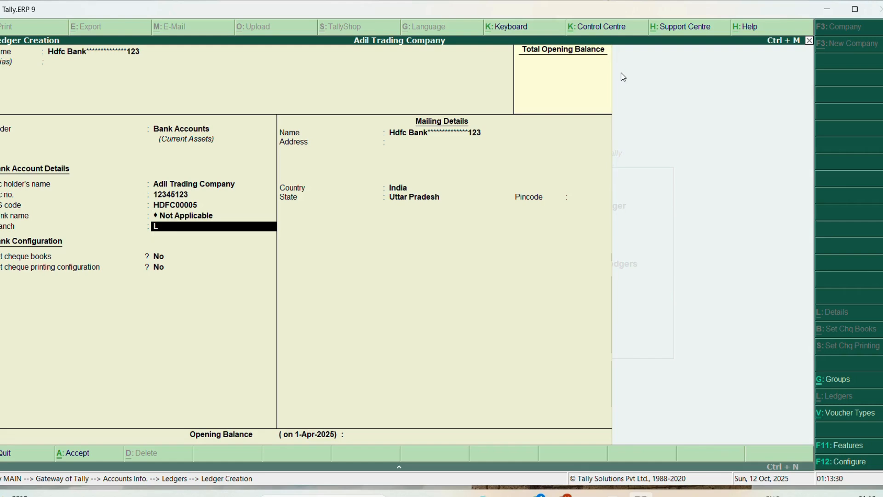
type("ucknow")
key("Return")
key("Return")
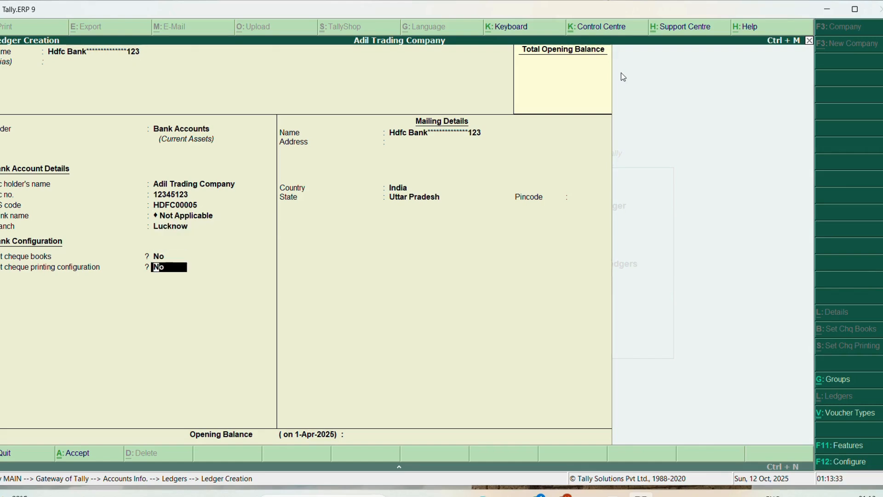
key("BackSpace")
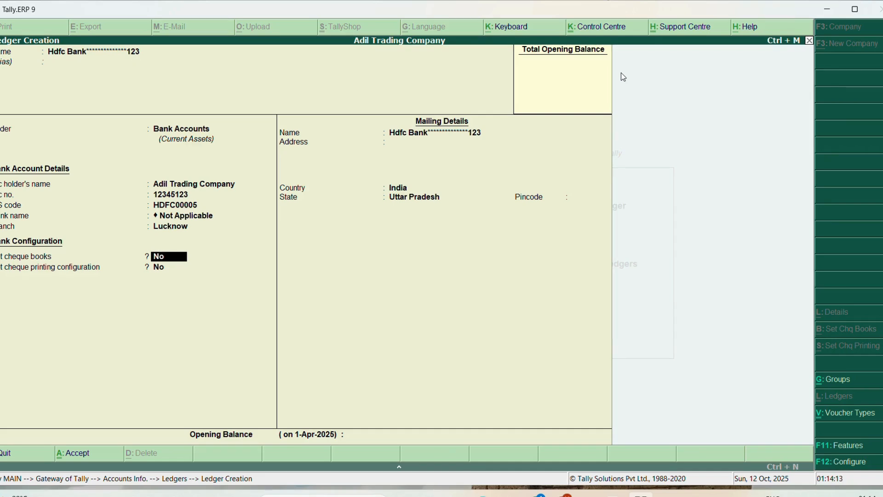
key("Return")
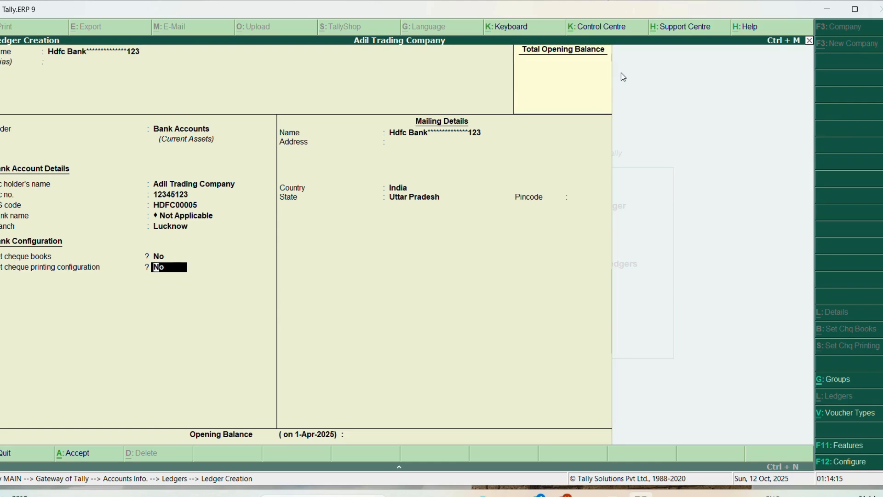
key("Return")
Fill in the mailing address and pincode of the bank ledger, keeping India as country and Uttar Pradesh as state.
key("Return")
type("Lko")
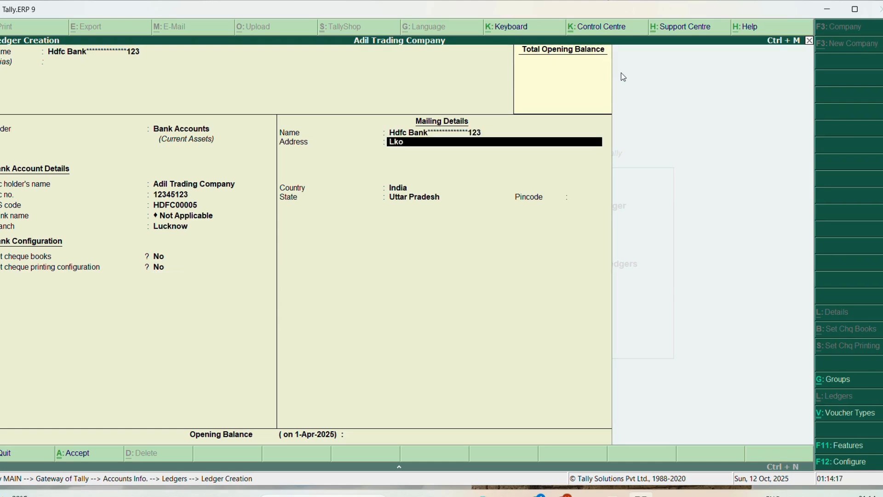
key("BackSpace")
key("BackSpace")
type("ucknow")
key("Return")
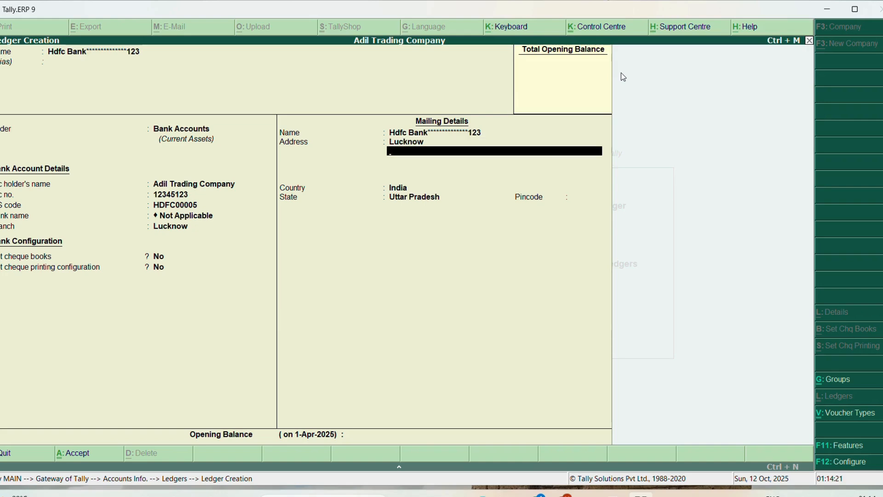
key("Return")
key("Return")
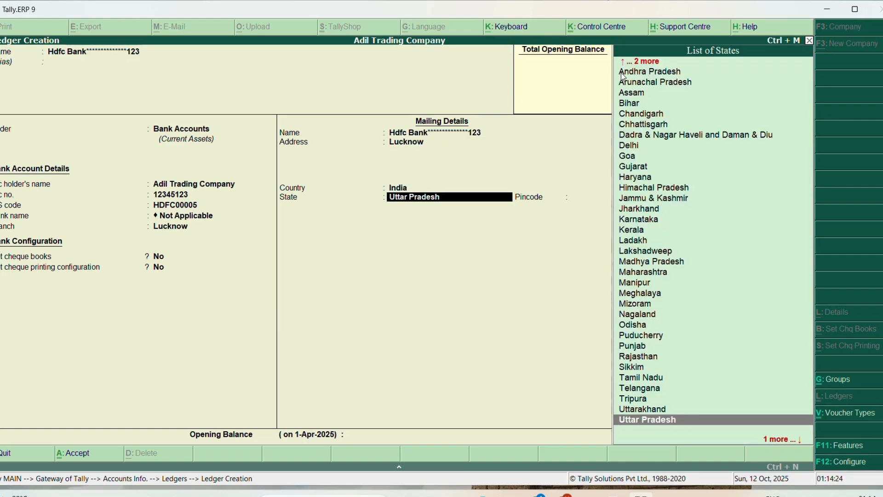
key("Return")
type("2260")
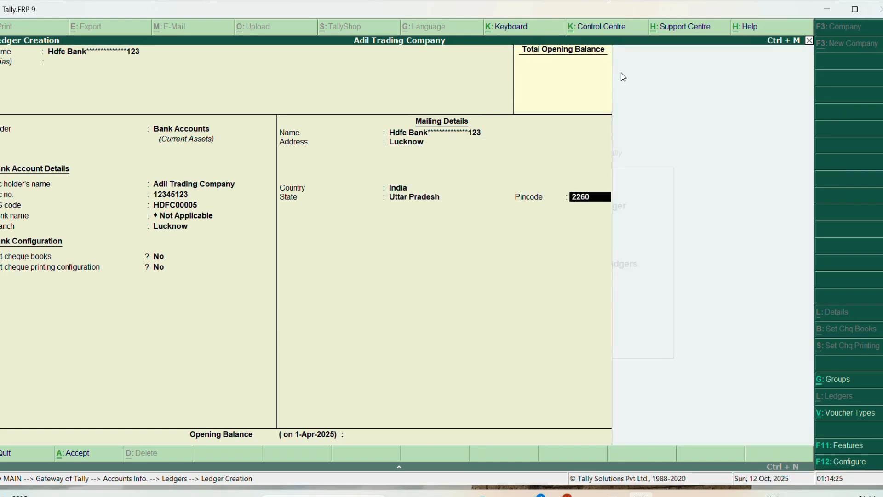
type("01")
key("Return")
key("Return")
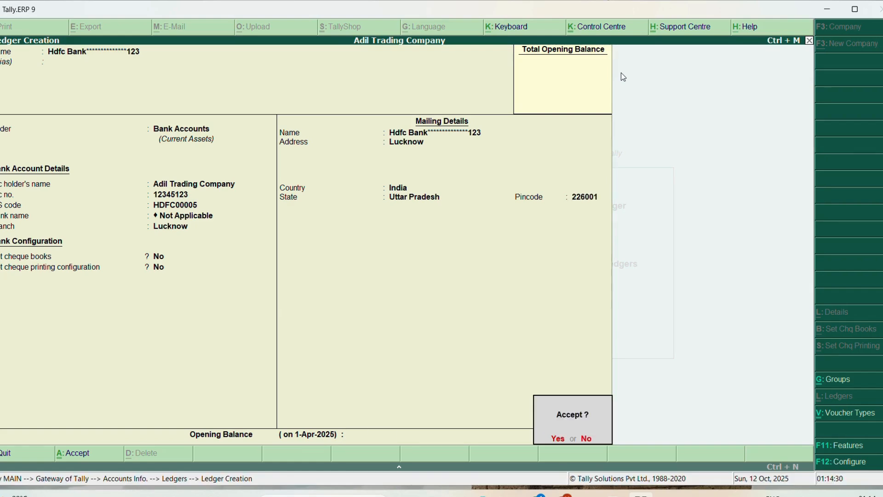
Discard the new bank ledger and leave the creation form without saving.
key("n")
key("Escape")
key("y")
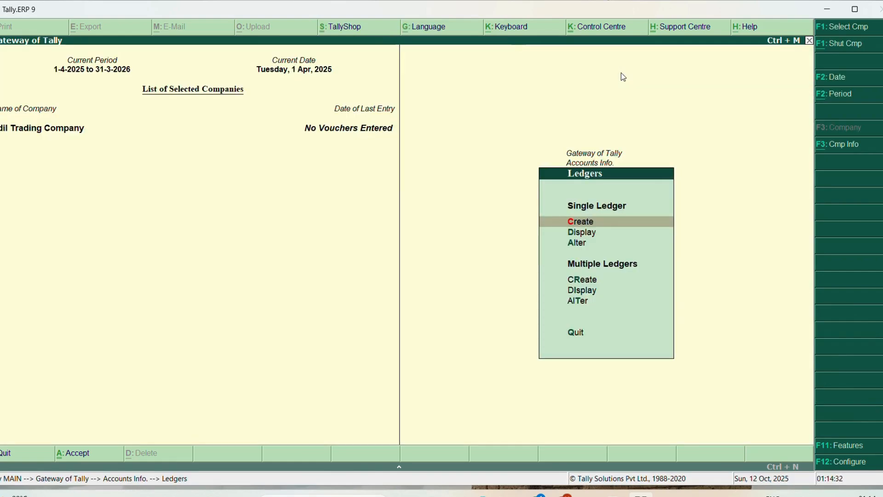
Open the single-ledger display and look through the list of existing ledgers.
key("Down")
key("Down")
key("Up")
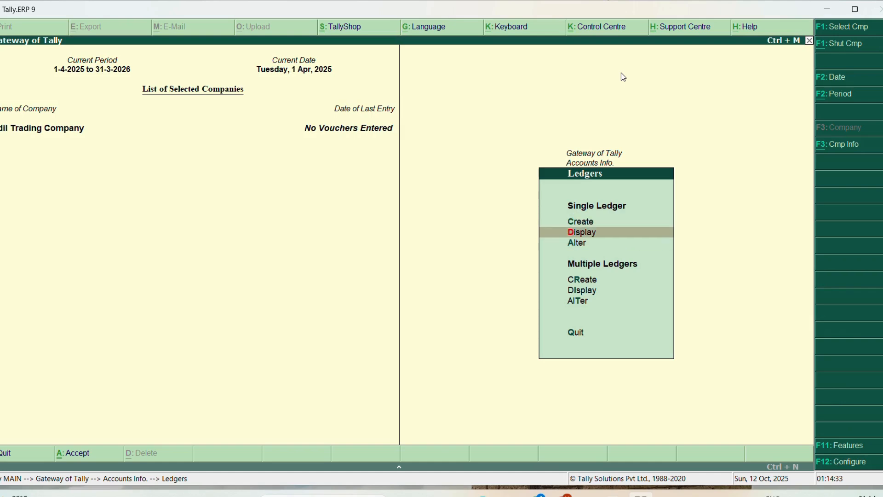
key("Return")
key("Down")
key("Down")
key("Down")
key("Down")
key("Down")
key("Down")
key("Down")
key("Down")
key("Down")
key("Down")
key("Down")
key("Down")
key("Down")
key("Down")
key("Down")
key("Down")
key("Down")
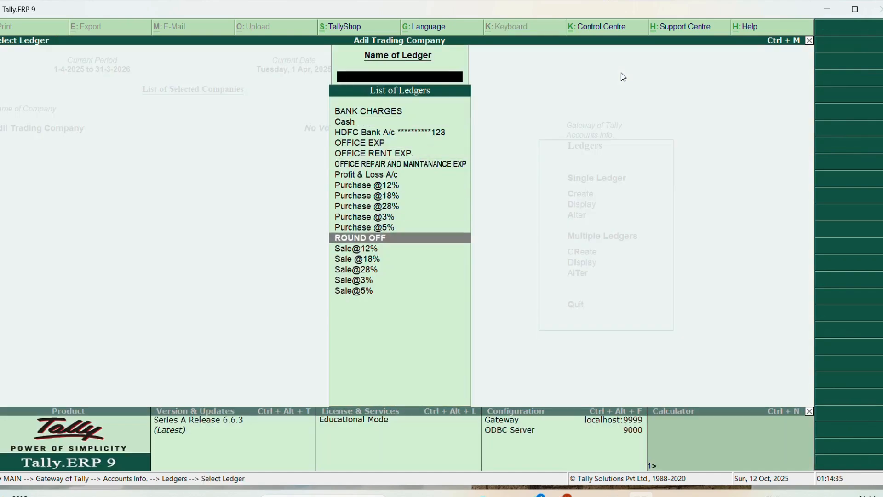
Display the details of the existing HDFC Bank A/c ledger, then return to the Gateway of Tally without quitting the program.
key("Up")
key("Up")
key("Up")
key("Up")
key("Up")
key("Up")
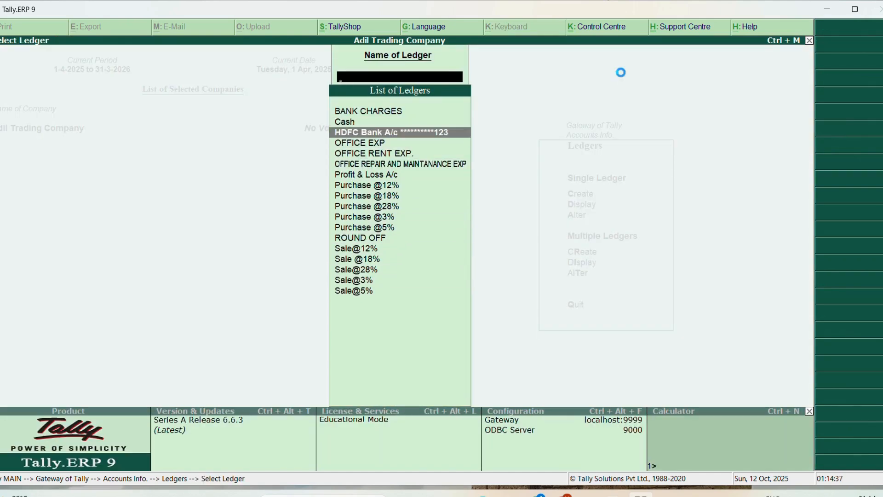
key("Return")
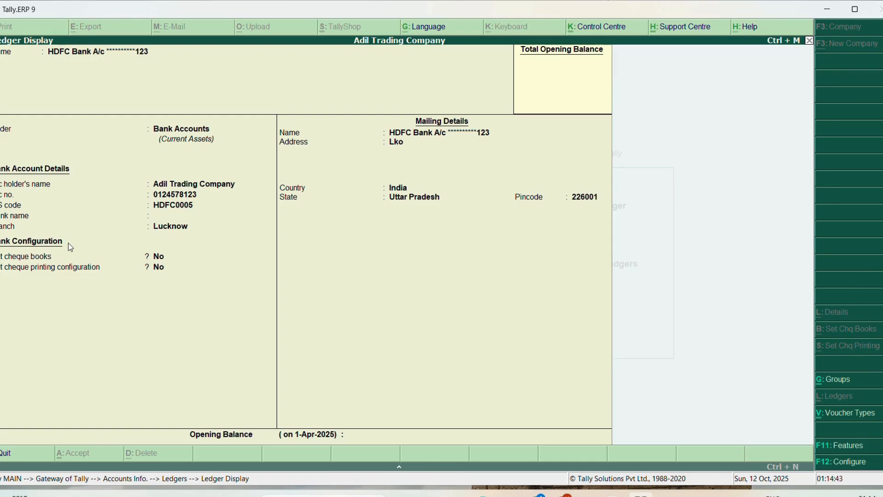
key("Escape")
key("Escape")
key("Escape")
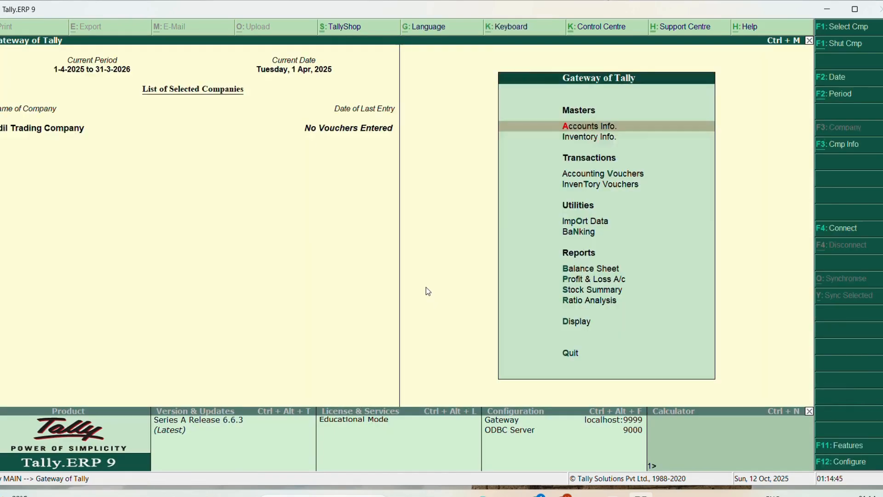
key("Escape")
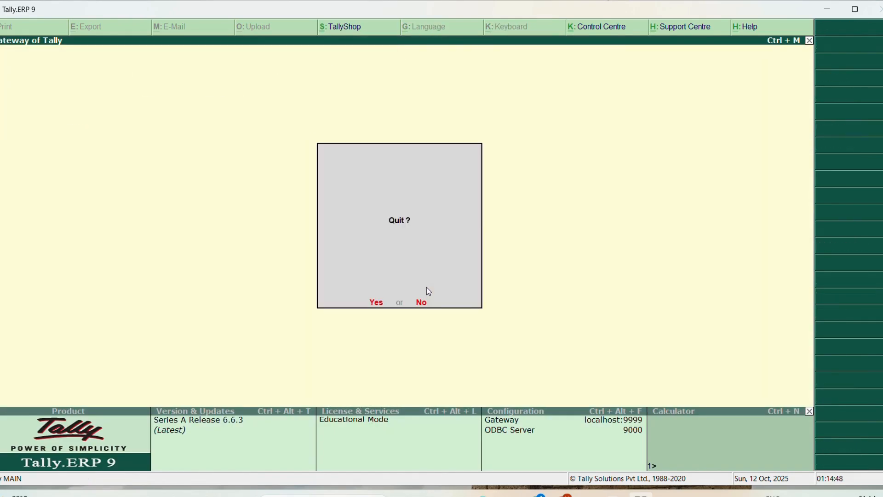
key("n")
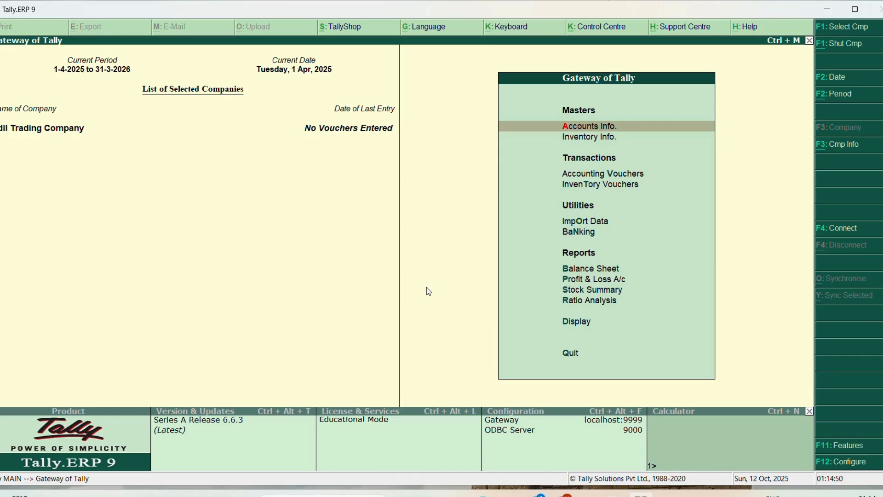